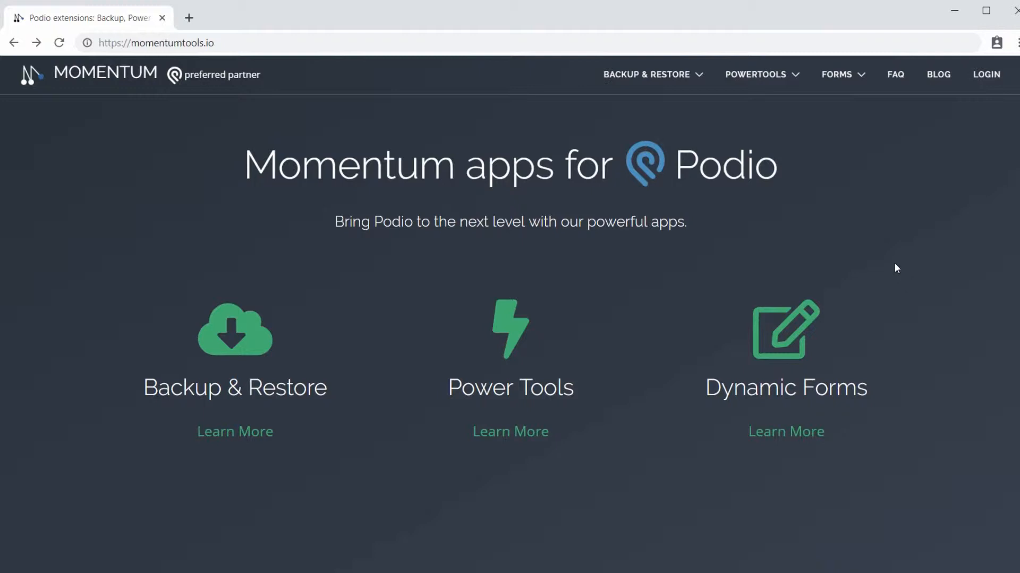
Log in to Momentum with the Podio account, entering the account password
{"action": "left_click", "coordinate": [677, 42]}
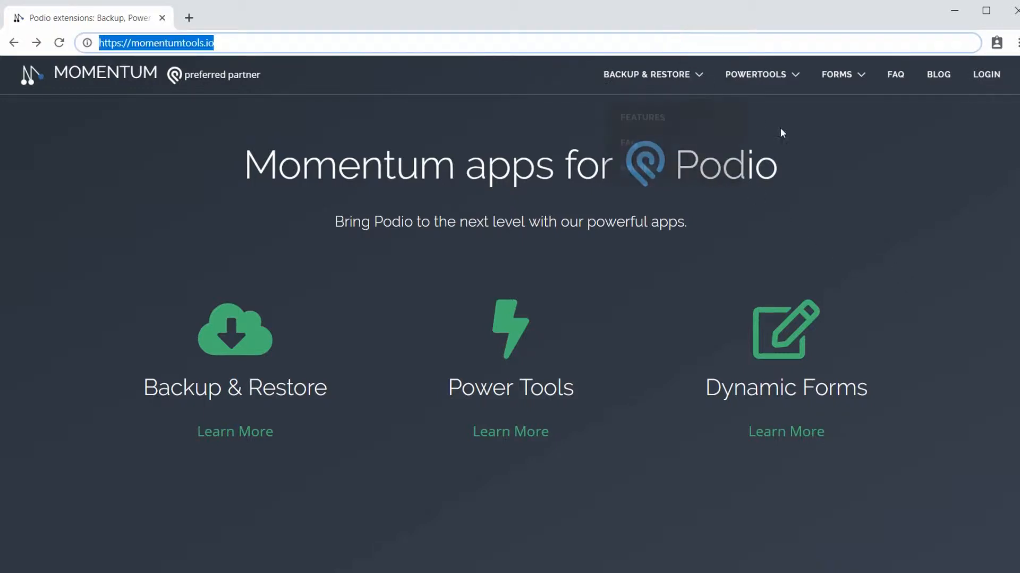
{"action": "left_click", "coordinate": [861, 146]}
{"action": "left_click", "coordinate": [986, 74]}
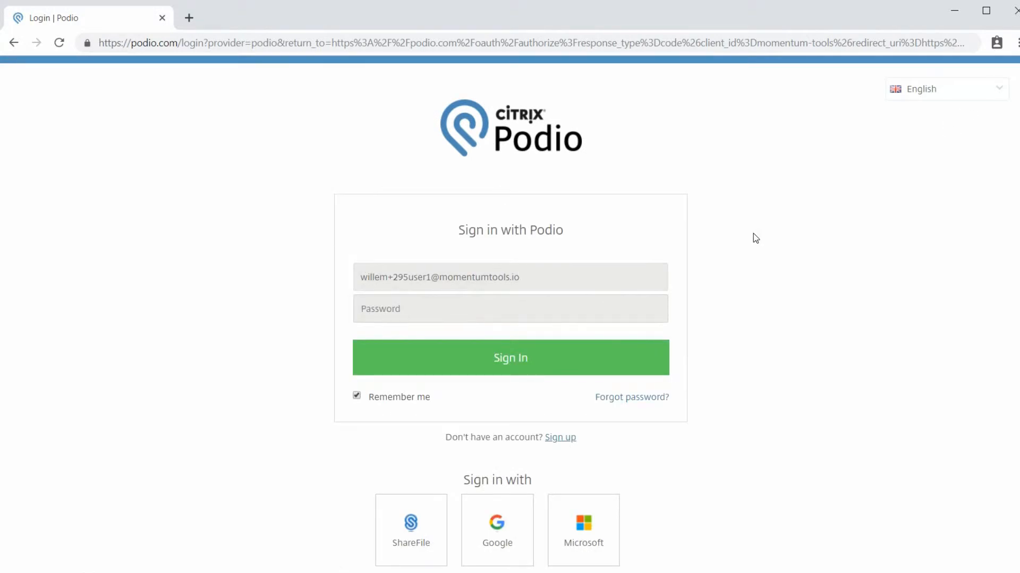
{"action": "type", "text": "••••••••••"}
{"action": "left_click", "coordinate": [513, 368]}
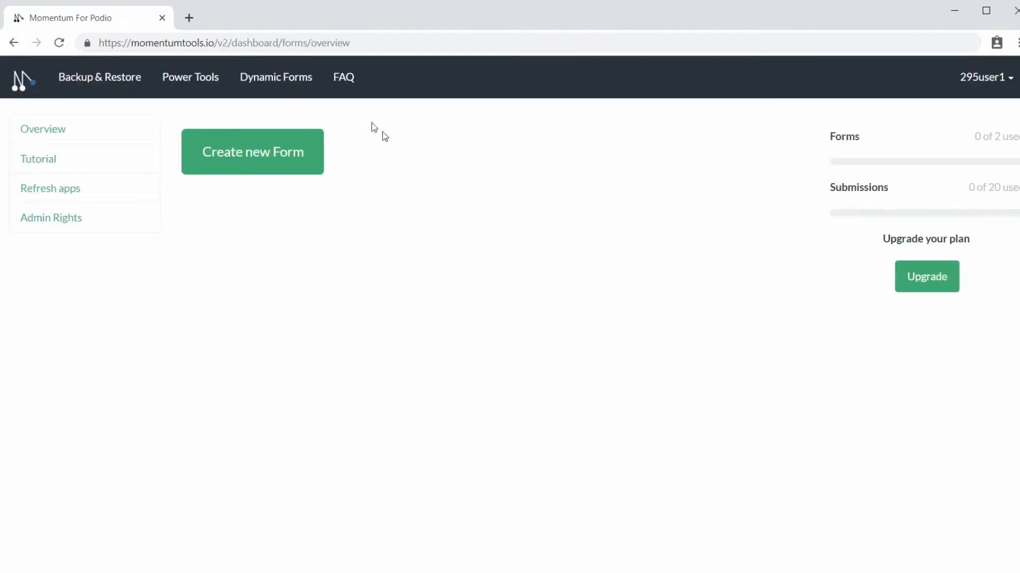
Create a new one-page dynamic form for the Expenses app in Demo Workspace of Demo Organization
{"action": "left_click", "coordinate": [296, 80]}
{"action": "left_click", "coordinate": [282, 155]}
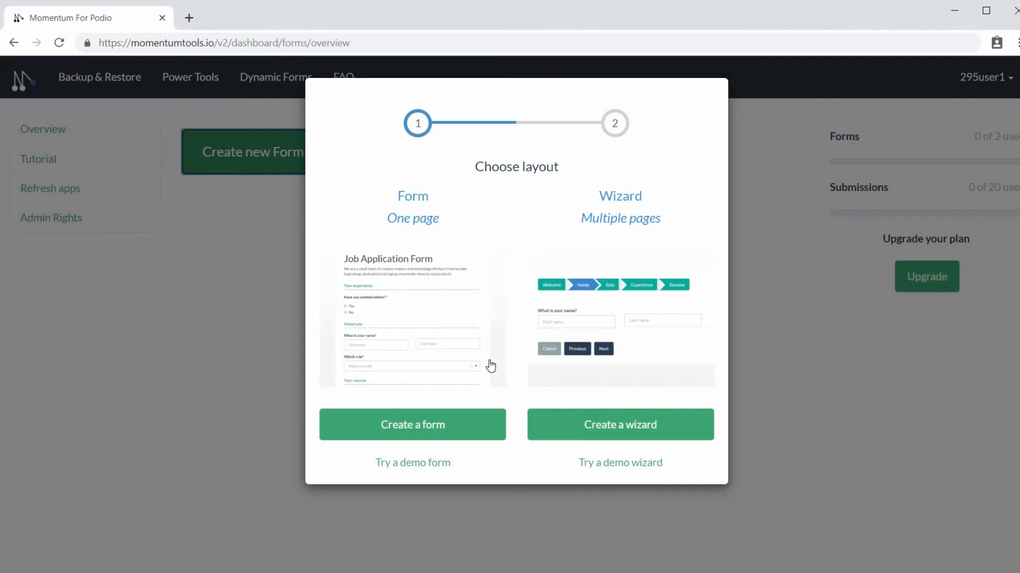
{"action": "left_click", "coordinate": [440, 426]}
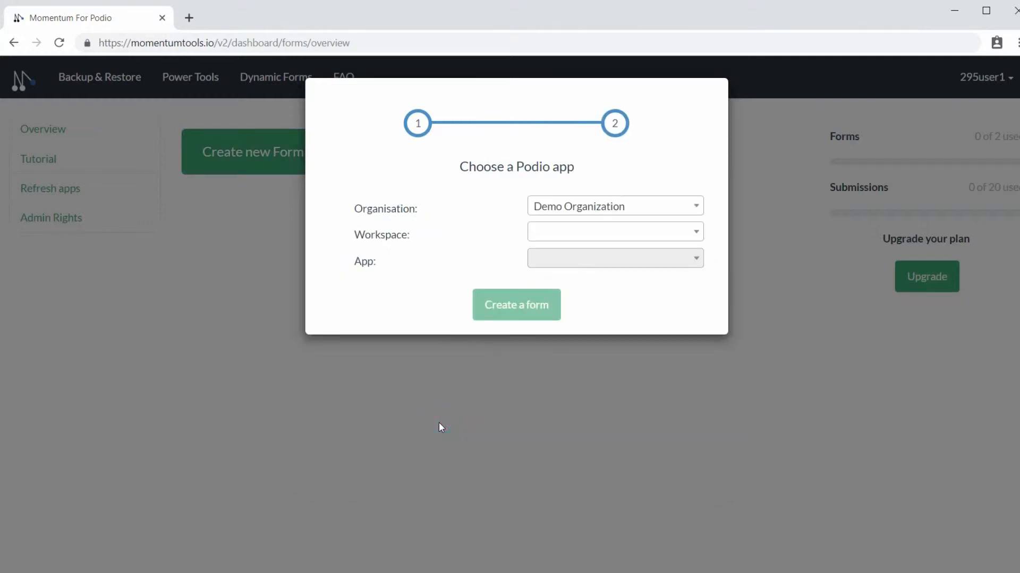
{"action": "left_click", "coordinate": [576, 234]}
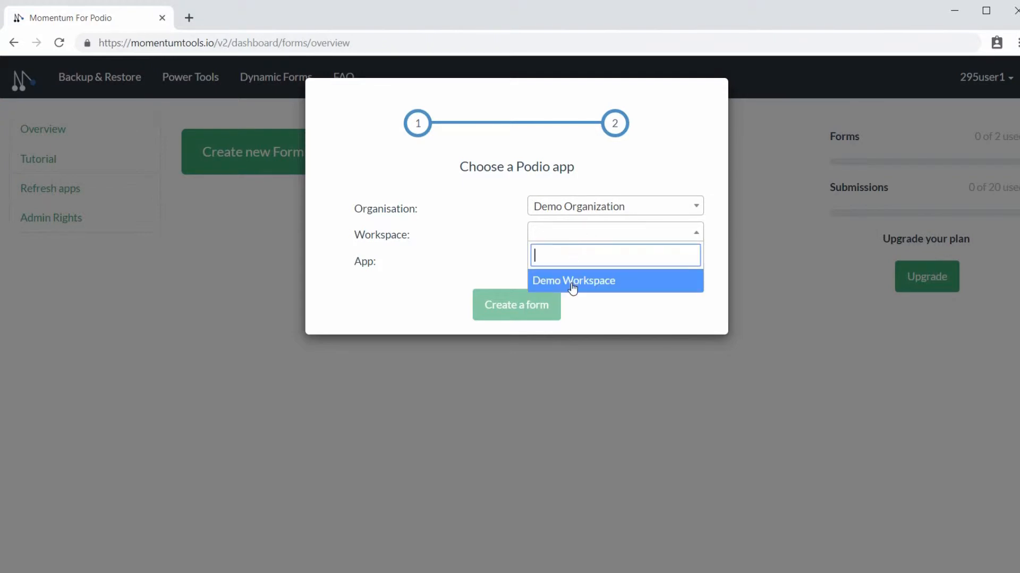
{"action": "left_click", "coordinate": [572, 288]}
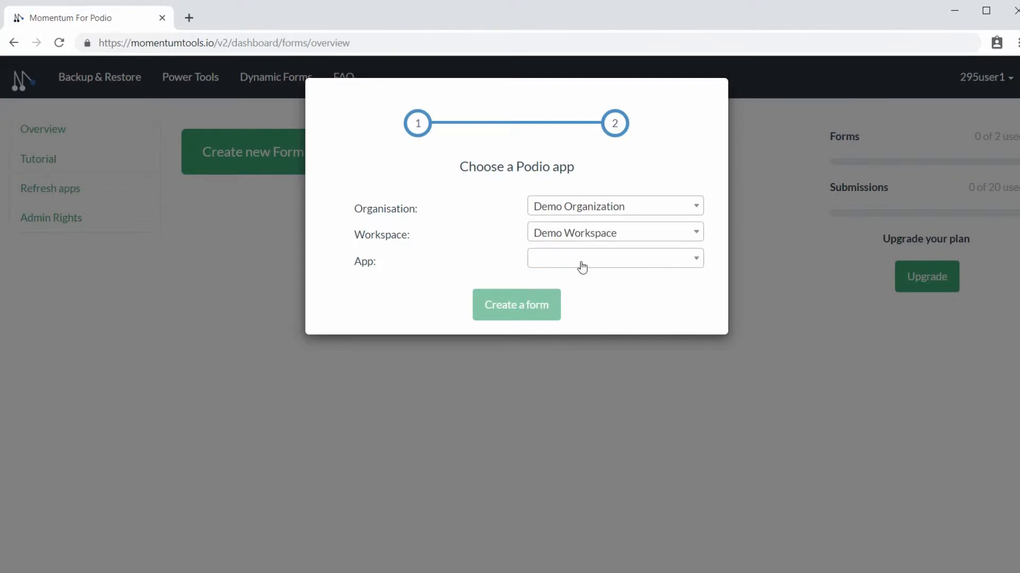
{"action": "left_click", "coordinate": [583, 263]}
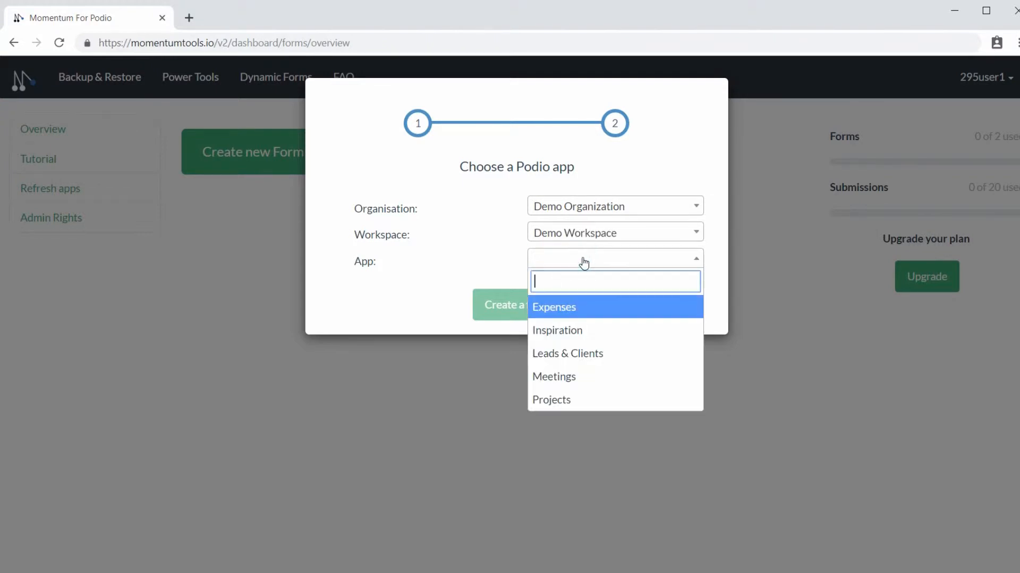
{"action": "left_click", "coordinate": [572, 307]}
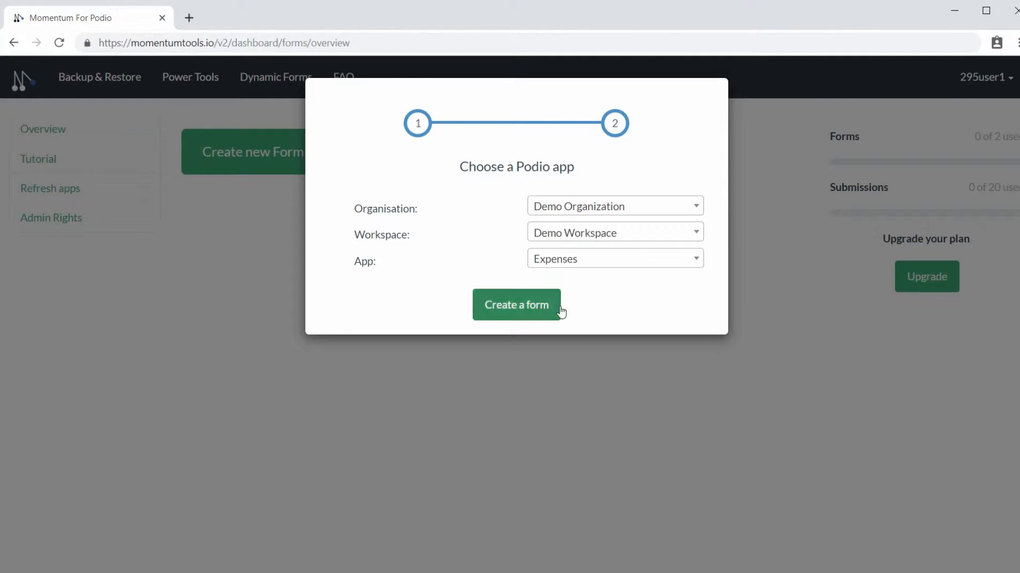
{"action": "left_click", "coordinate": [530, 309]}
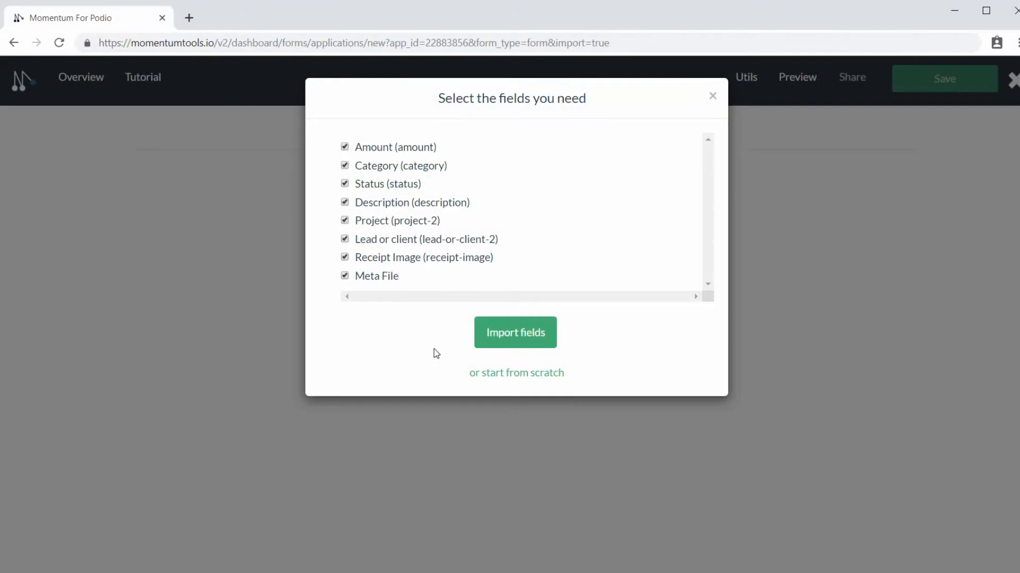
Import the app fields into the form, leaving out Meta File, Lead or client, Project and Status
{"action": "left_click", "coordinate": [370, 277]}
{"action": "left_click", "coordinate": [366, 240]}
{"action": "left_click", "coordinate": [367, 218]}
{"action": "left_click", "coordinate": [372, 184]}
{"action": "left_click", "coordinate": [510, 340]}
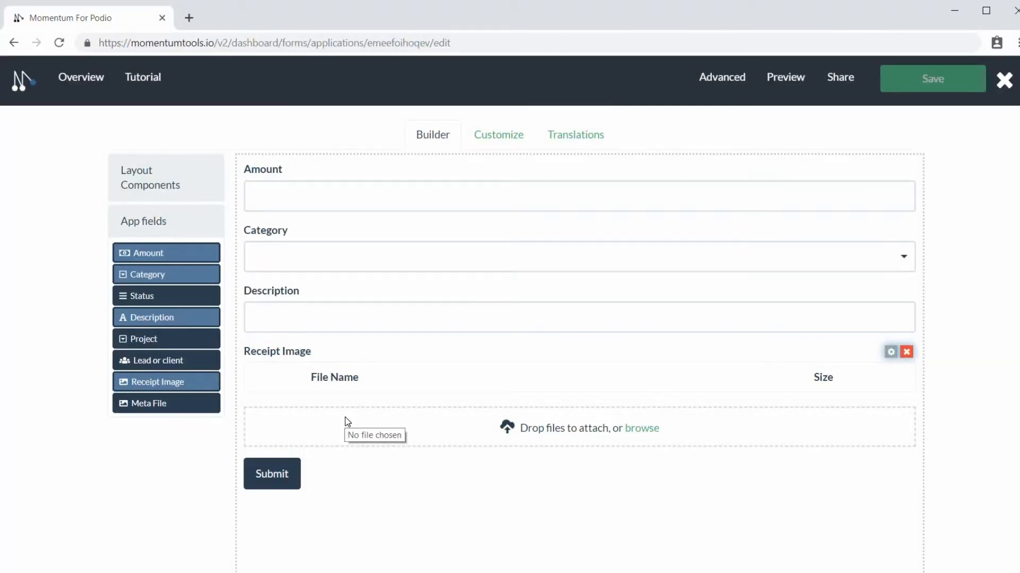
Examine the layout components and app fields available in the form builder
{"action": "left_click", "coordinate": [185, 223]}
{"action": "left_click", "coordinate": [184, 222]}
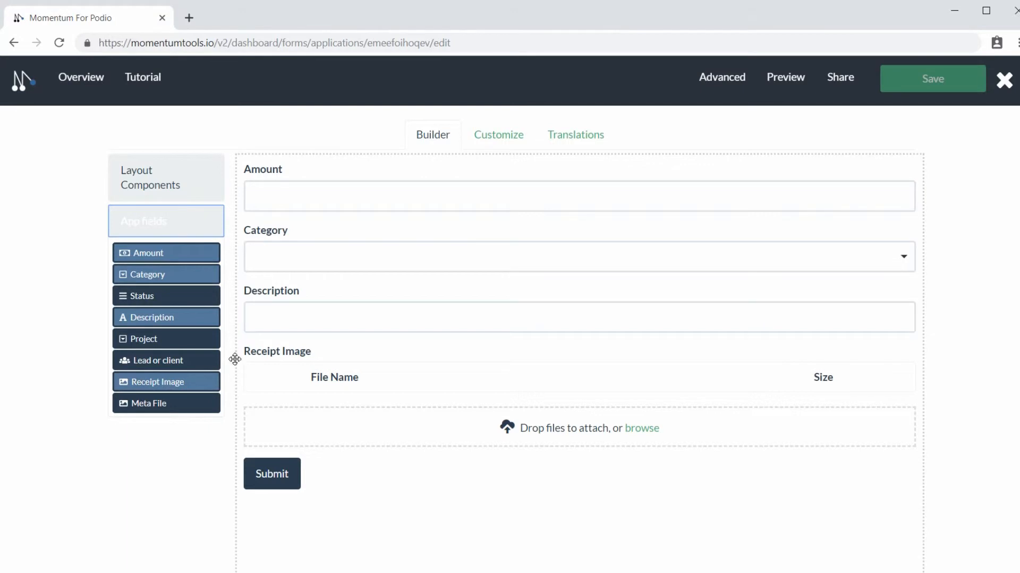
{"action": "left_click", "coordinate": [170, 183]}
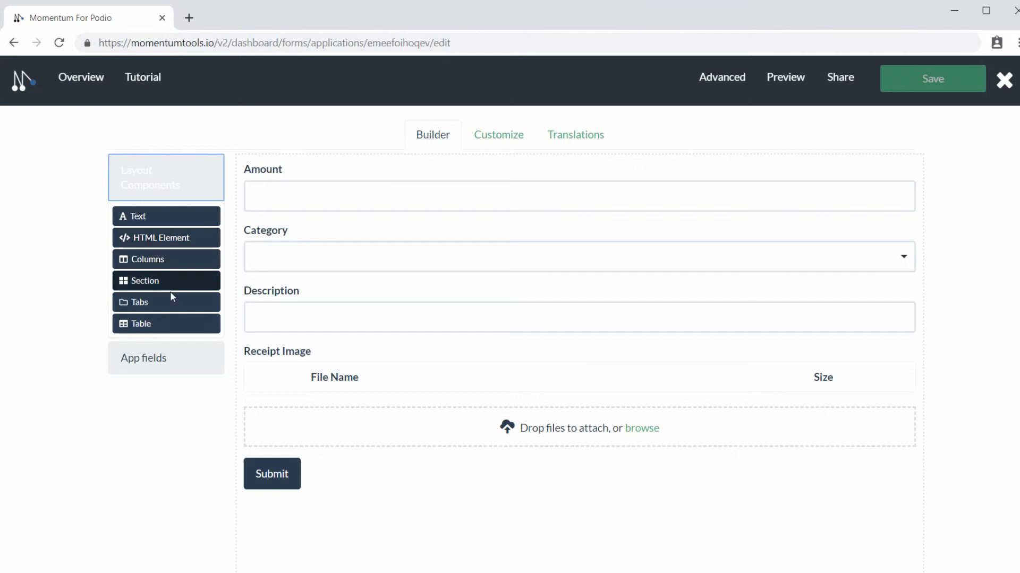
{"action": "left_click", "coordinate": [159, 185]}
{"action": "left_click", "coordinate": [150, 228]}
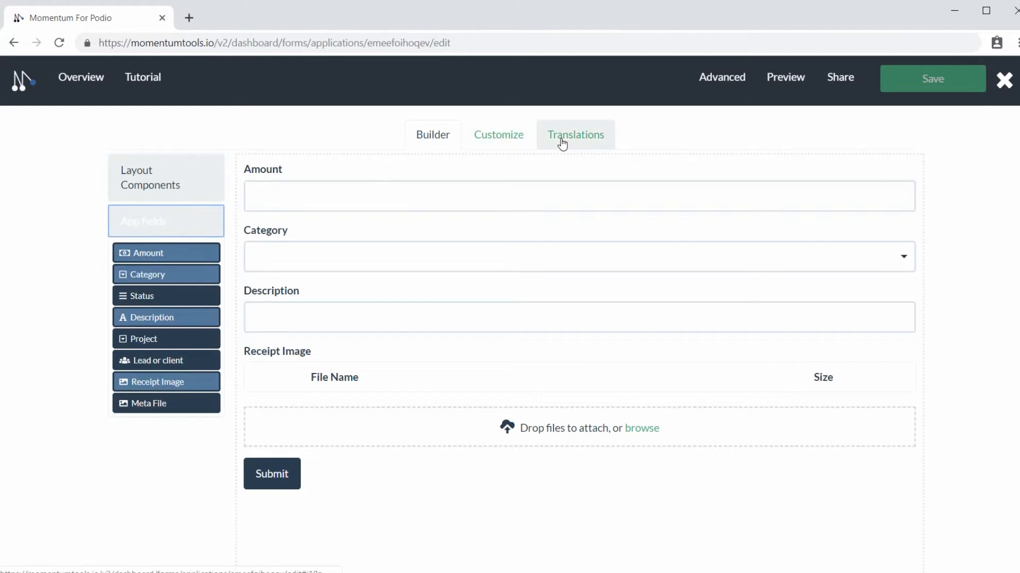
Set the form title to "Demo Form" and review the success message and theme options
{"action": "left_click", "coordinate": [496, 137]}
{"action": "left_click", "coordinate": [271, 184]}
{"action": "double_click", "coordinate": [271, 184]}
{"action": "type", "text": "Demo Fork"}
{"action": "key", "text": "BackSpace"}
{"action": "type", "text": "m"}
{"action": "scroll", "coordinate": [359, 394], "scroll_direction": "down", "scroll_amount": 2}
{"action": "scroll", "coordinate": [359, 394], "scroll_direction": "down", "scroll_amount": 1}
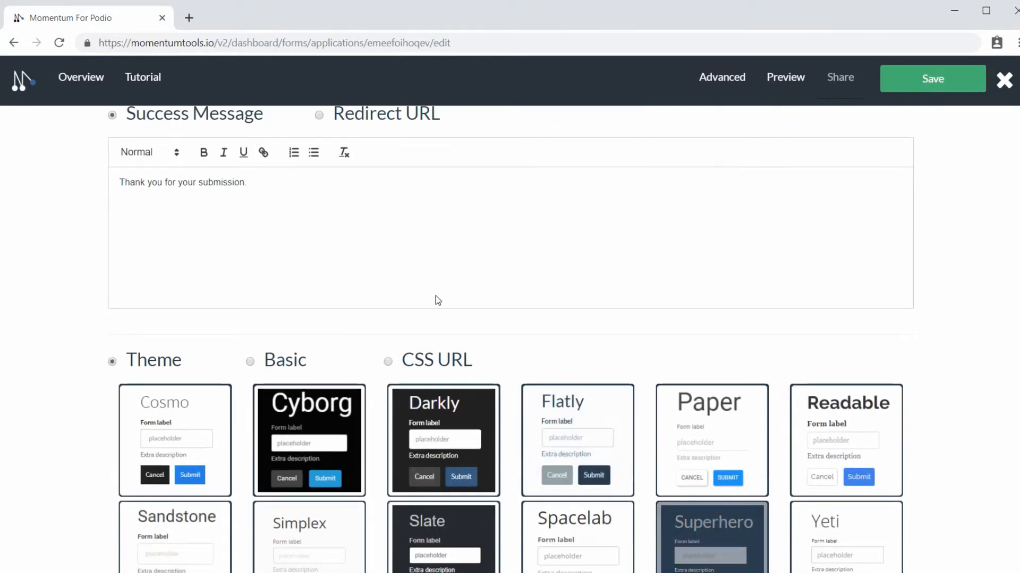
{"action": "scroll", "coordinate": [436, 299], "scroll_direction": "up", "scroll_amount": 3}
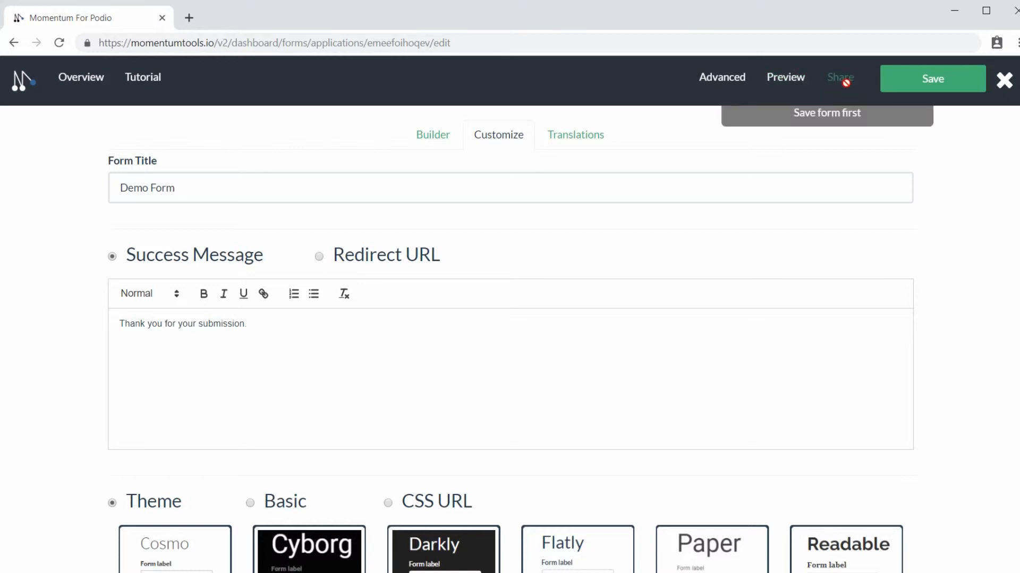
Open the Description field's settings in the form builder and change its label to "Enter a description"
{"action": "left_click", "coordinate": [431, 143]}
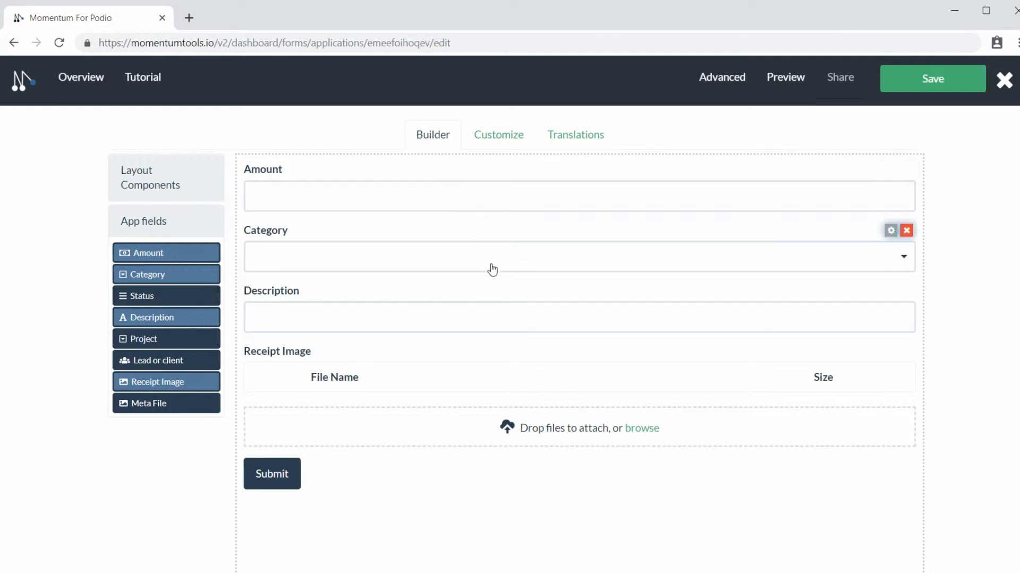
{"action": "left_click", "coordinate": [891, 291]}
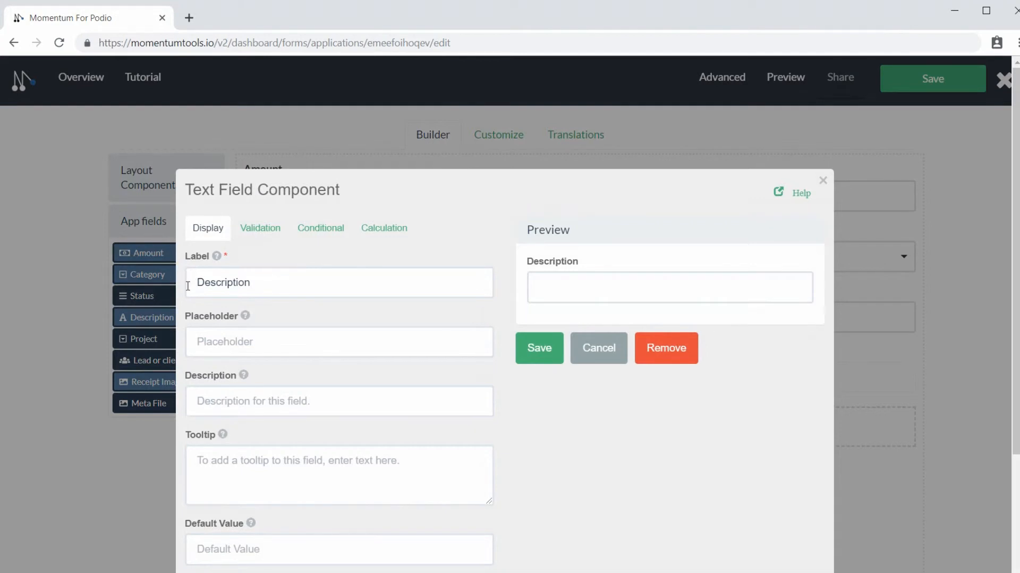
{"action": "left_click", "coordinate": [188, 286]}
{"action": "type", "text": "Enter a"}
{"action": "key", "text": "Delete"}
{"action": "type", "text": "d"}
Give the description field the placeholder "Ex. Restaurant dinner" and the tooltip text "tooltip"
{"action": "left_click", "coordinate": [215, 344]}
{"action": "type", "text": "Ex. Restaurant dinner"}
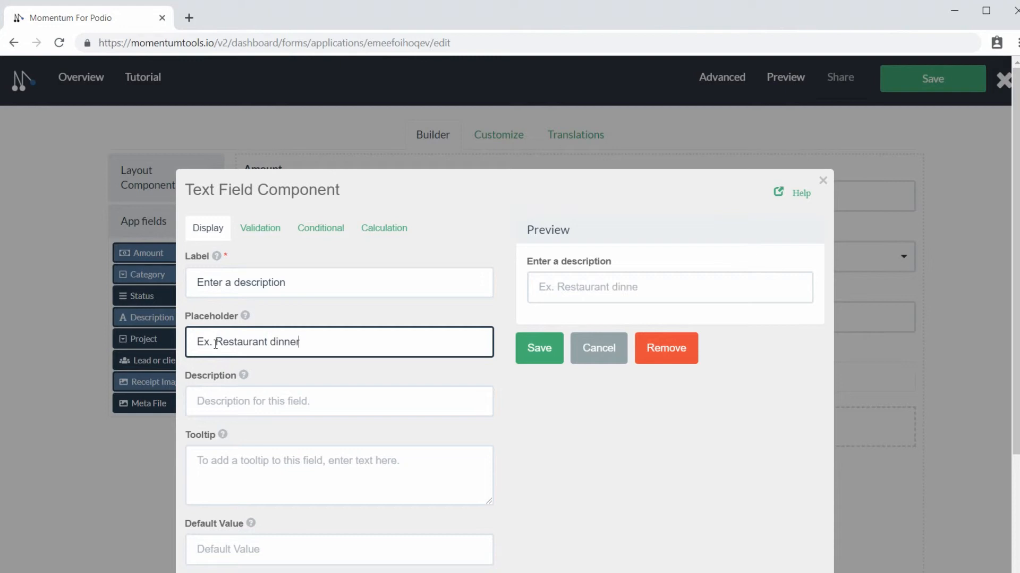
{"action": "left_click", "coordinate": [242, 474]}
{"action": "type", "text": "tooltip"}
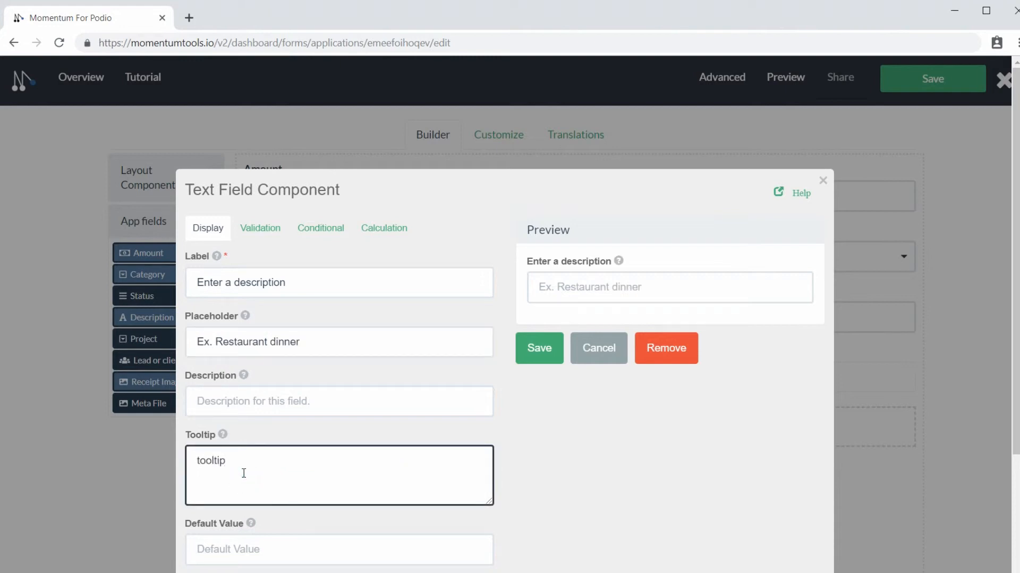
{"action": "mouse_move", "coordinate": [619, 260]}
Review the description field's validation, conditional and calculation options, and save the field's settings
{"action": "left_click", "coordinate": [264, 230]}
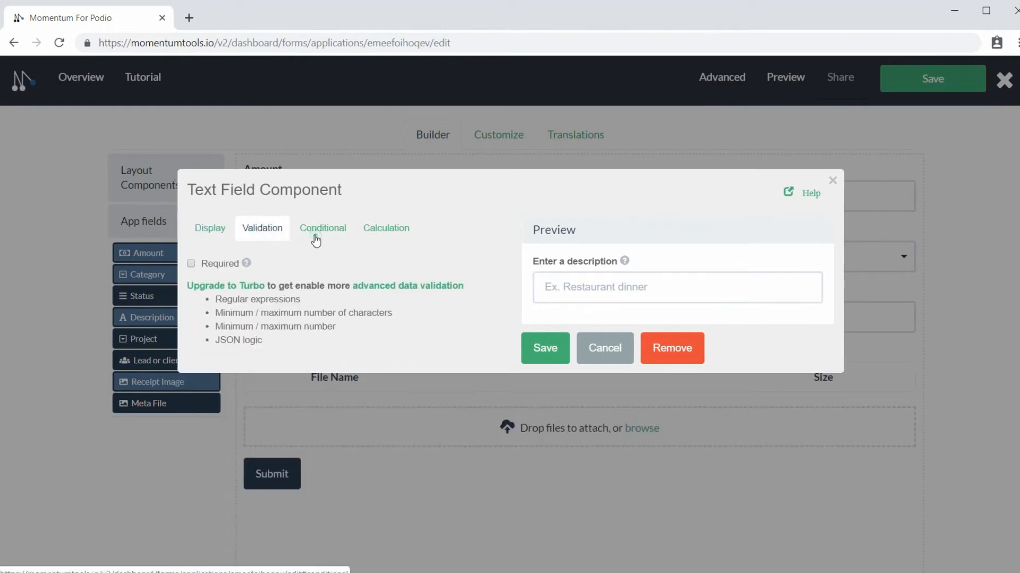
{"action": "left_click", "coordinate": [314, 237]}
{"action": "left_click", "coordinate": [378, 233]}
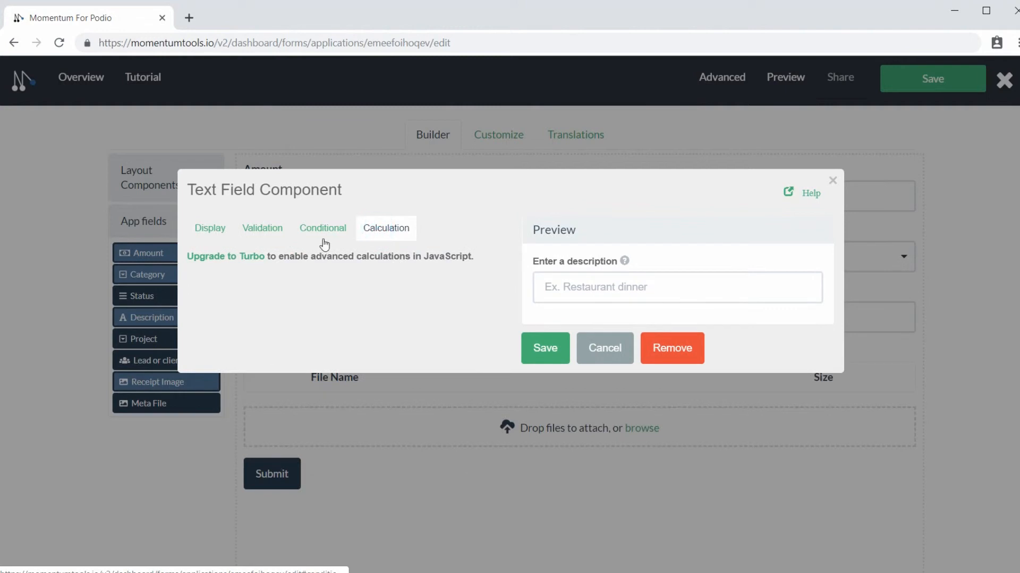
{"action": "left_click", "coordinate": [202, 230]}
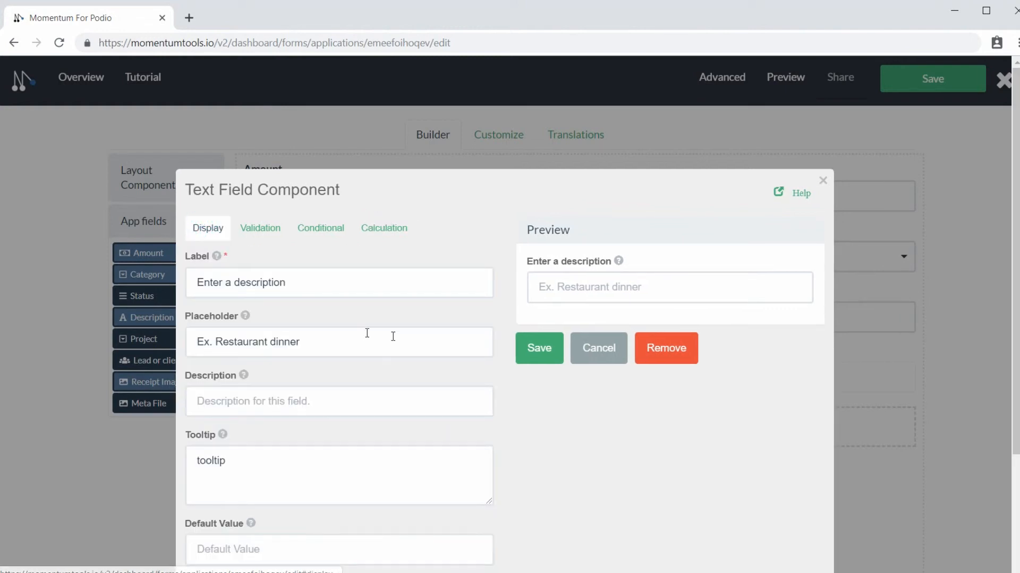
{"action": "left_click", "coordinate": [537, 359]}
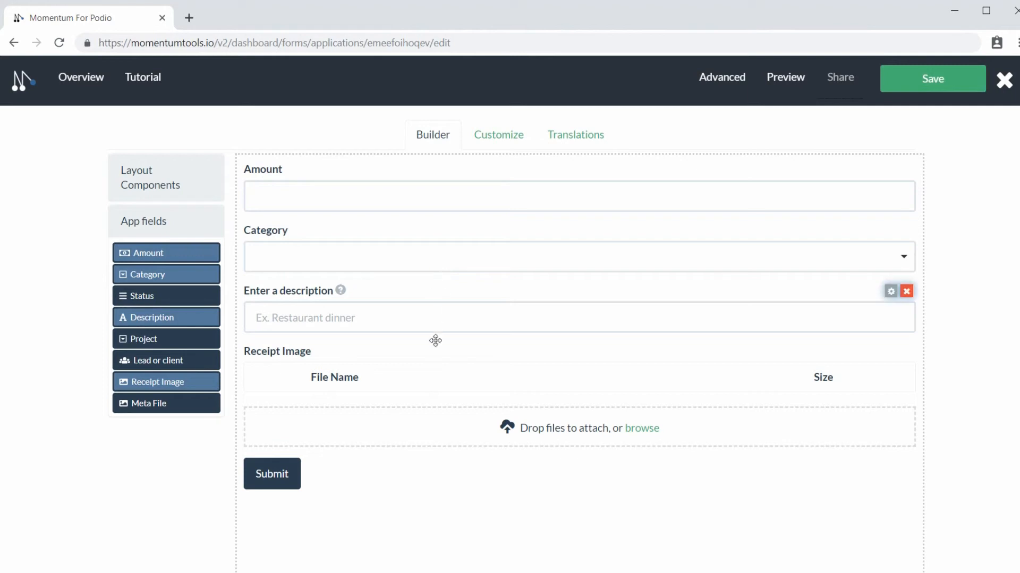
Move the description field to the start of the form and place Category above Amount
{"action": "left_click_drag", "start_coordinate": [446, 289], "coordinate": [460, 160]}
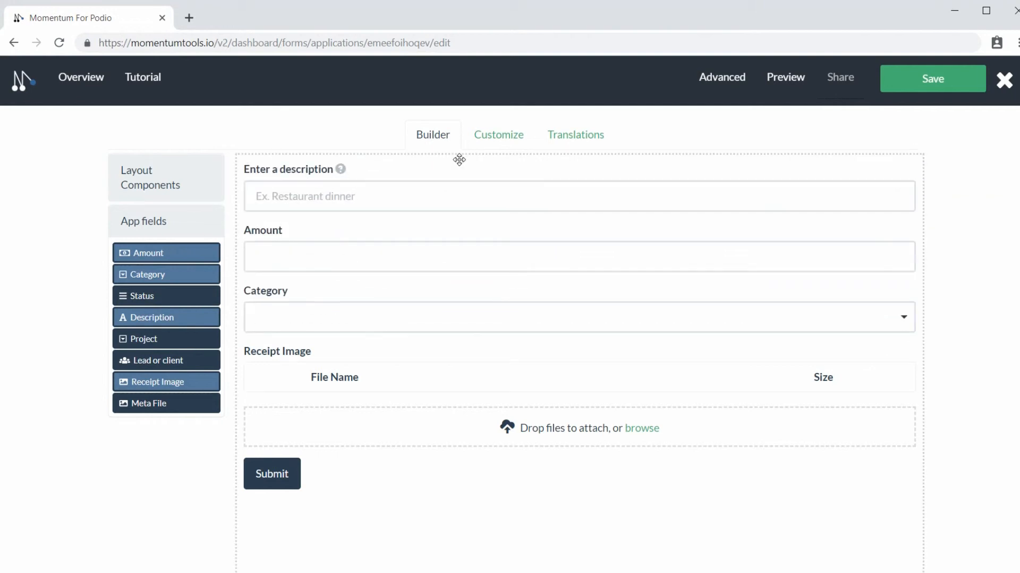
{"action": "left_click_drag", "start_coordinate": [436, 310], "coordinate": [453, 225]}
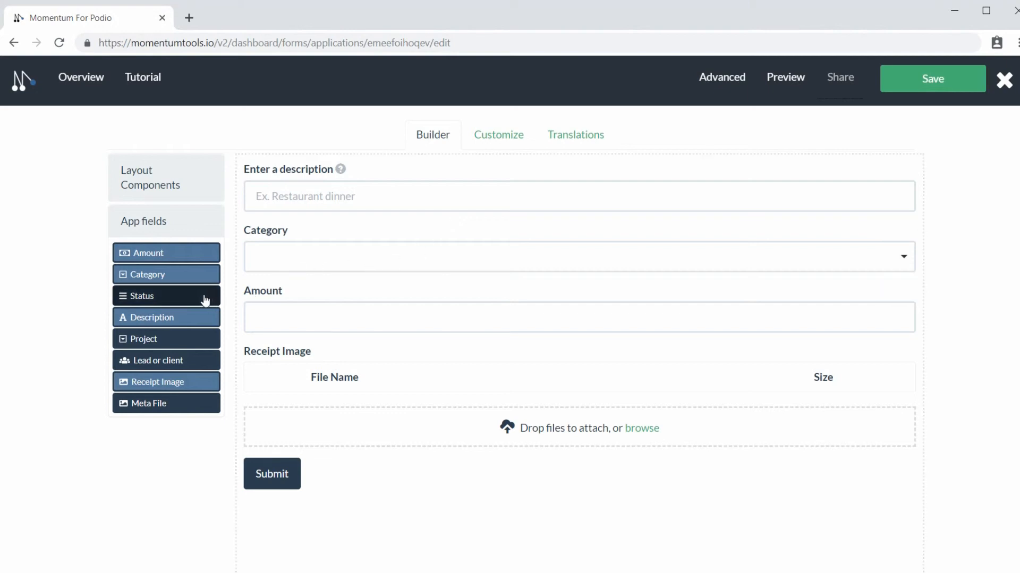
Add the Status field between the description and Category fields, and remove it from the form again
{"action": "left_click_drag", "start_coordinate": [177, 299], "coordinate": [430, 242]}
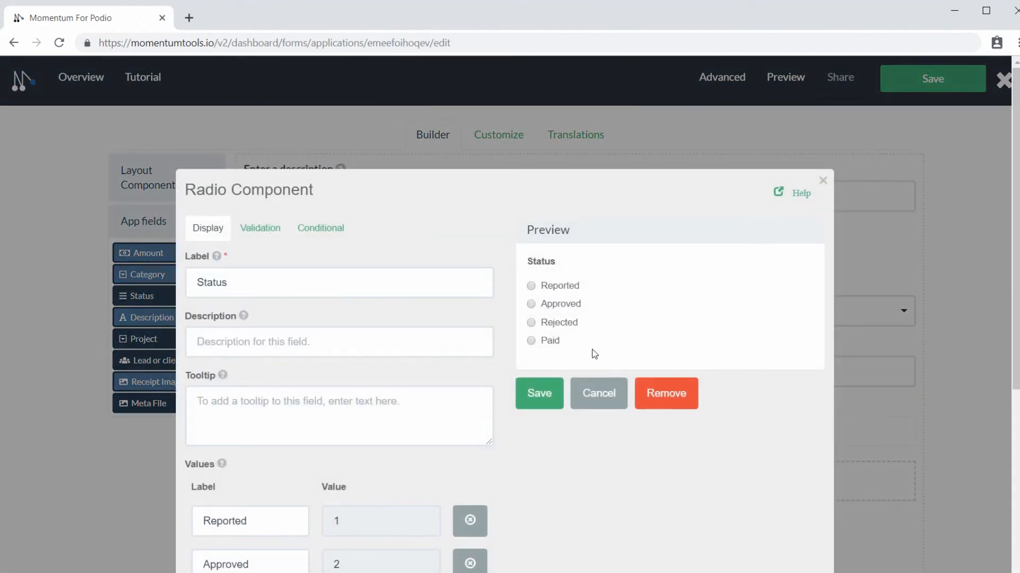
{"action": "left_click", "coordinate": [539, 394]}
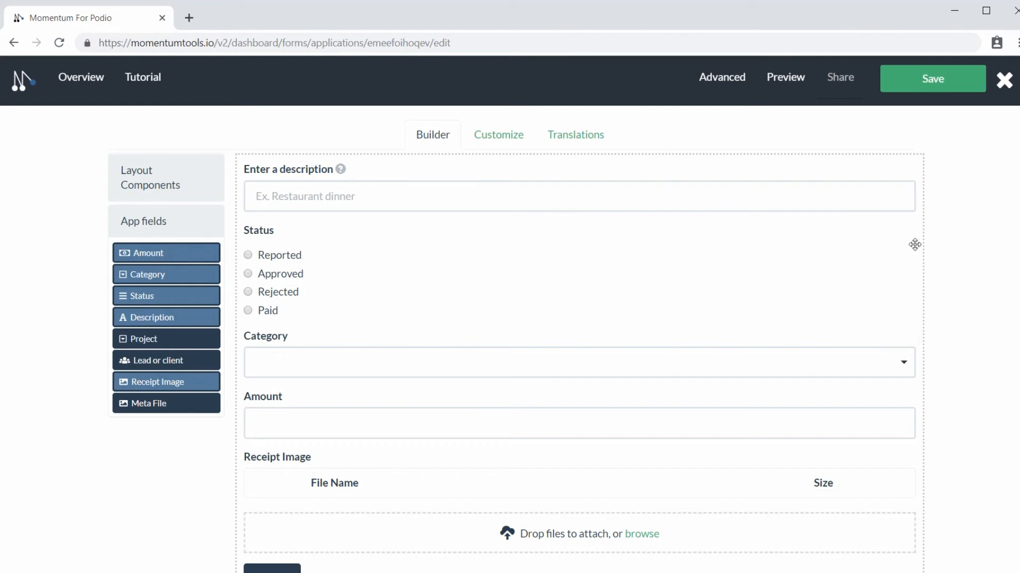
{"action": "left_click", "coordinate": [906, 231]}
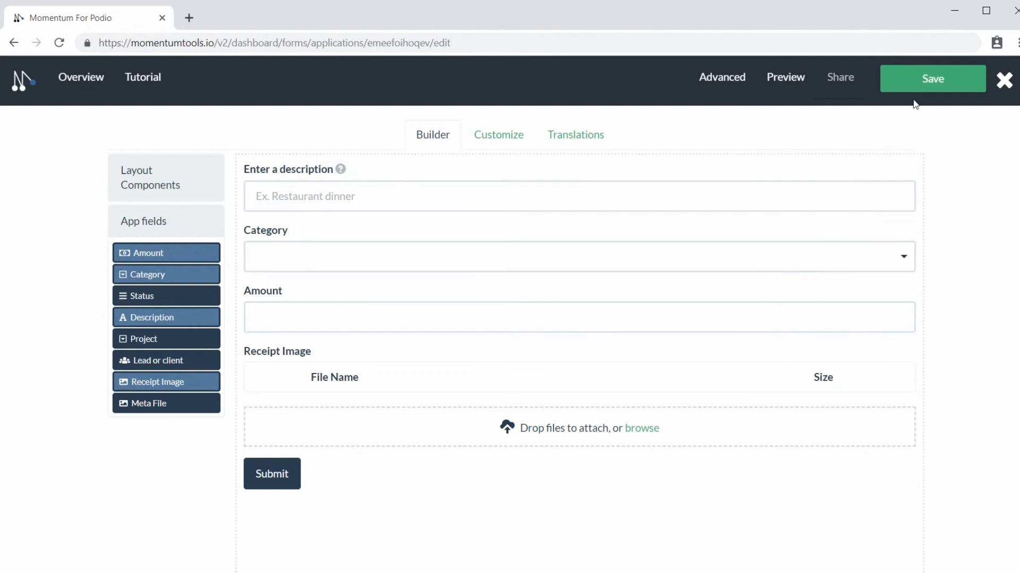
Save the form and view its preview
{"action": "left_click", "coordinate": [922, 77]}
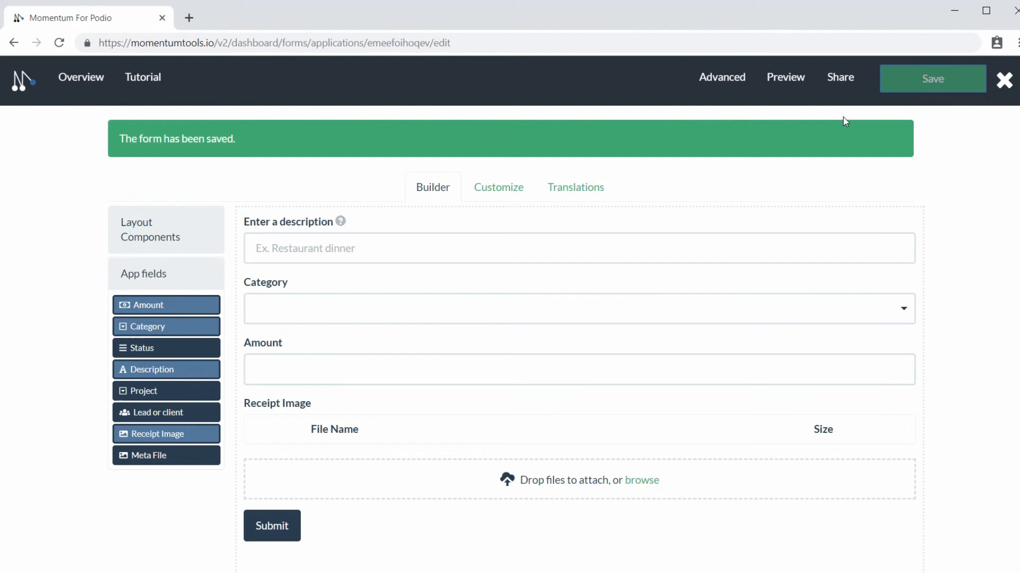
{"action": "left_click", "coordinate": [788, 77]}
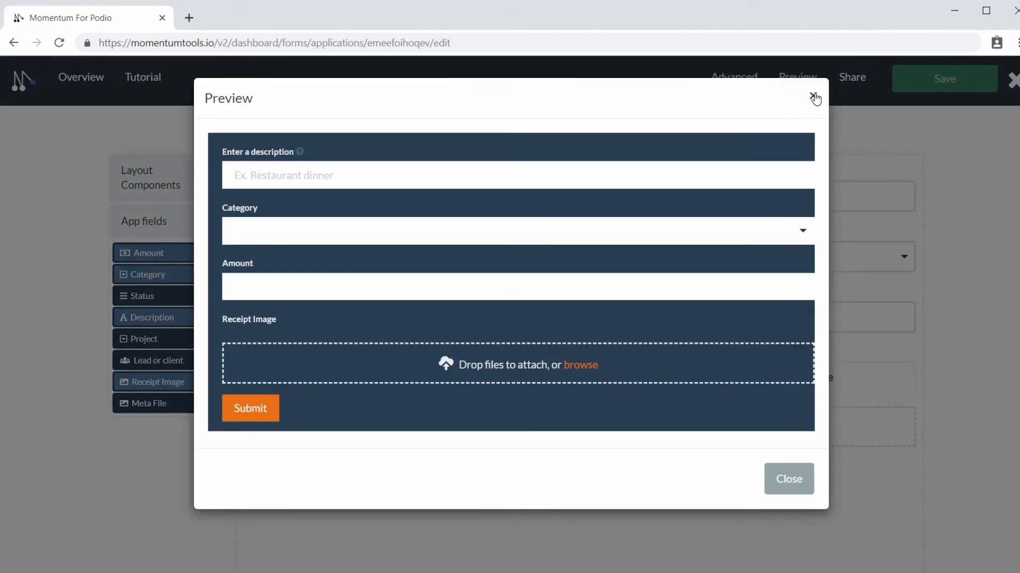
{"action": "left_click", "coordinate": [814, 97]}
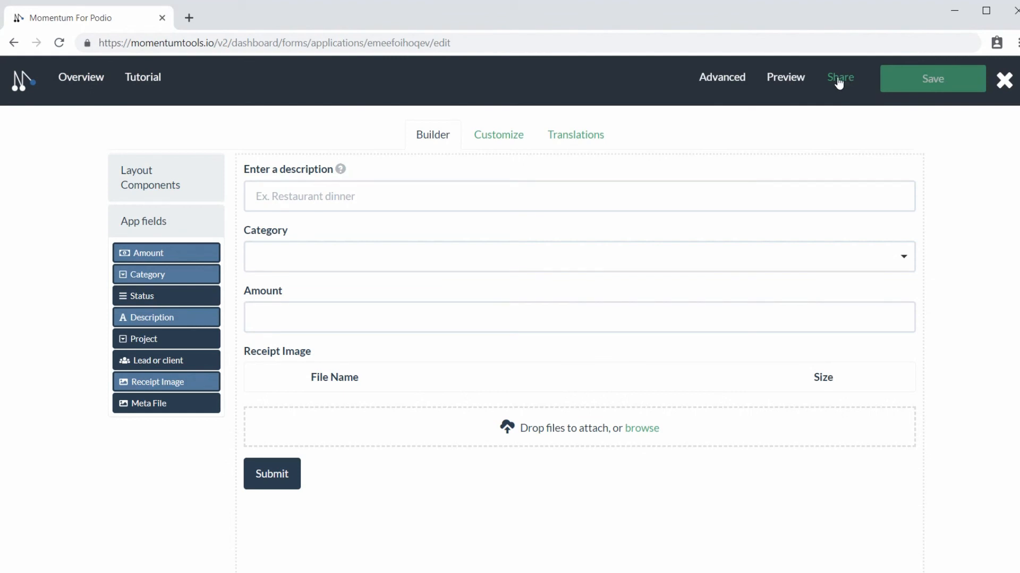
Look at the form's sharing instructions and advanced options
{"action": "left_click", "coordinate": [837, 81]}
{"action": "left_click", "coordinate": [707, 95]}
{"action": "mouse_move", "coordinate": [715, 85]}
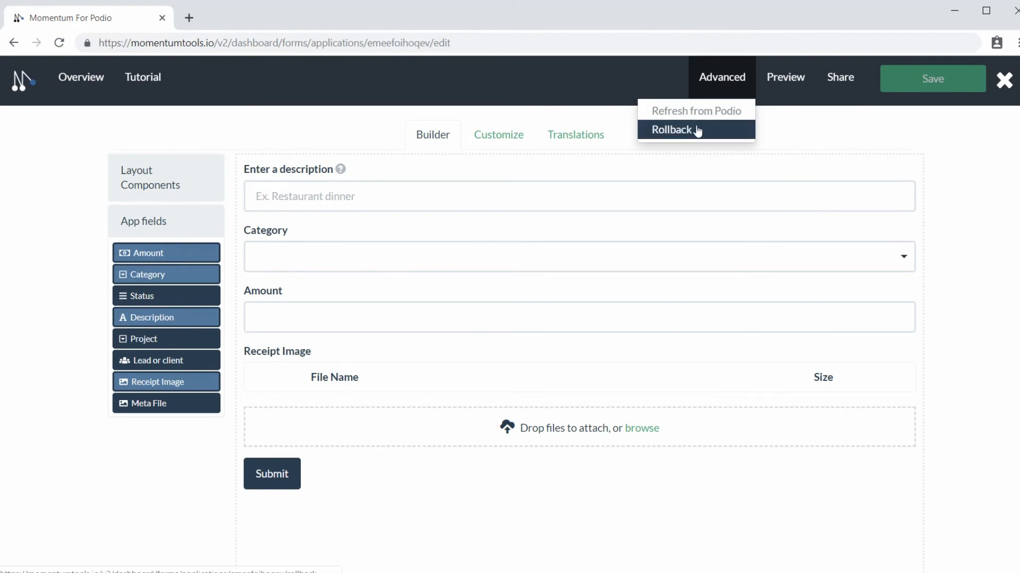
{"action": "left_click", "coordinate": [778, 128]}
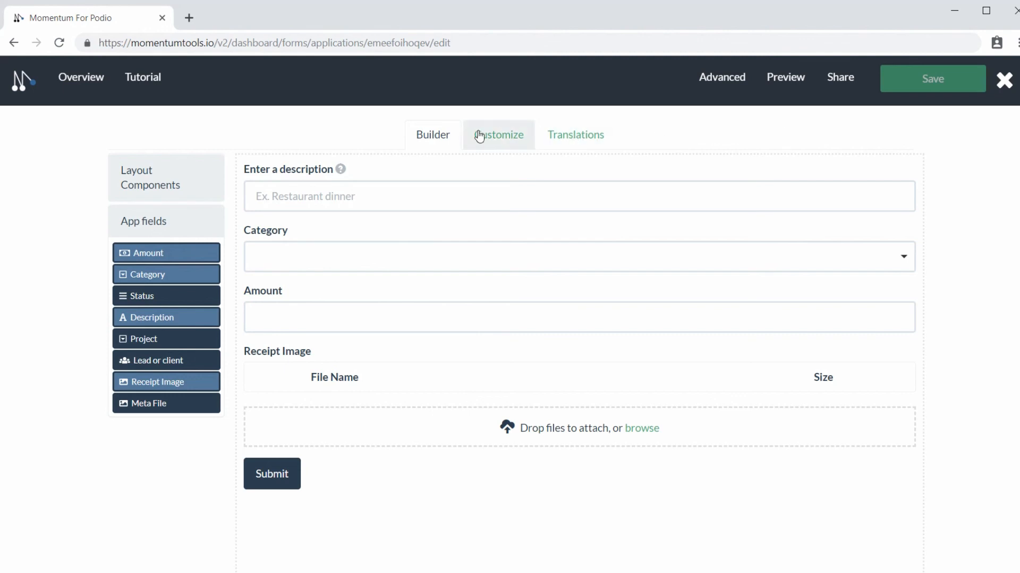
Copy the share link of Demo Form from the forms overview
{"action": "left_click", "coordinate": [95, 83]}
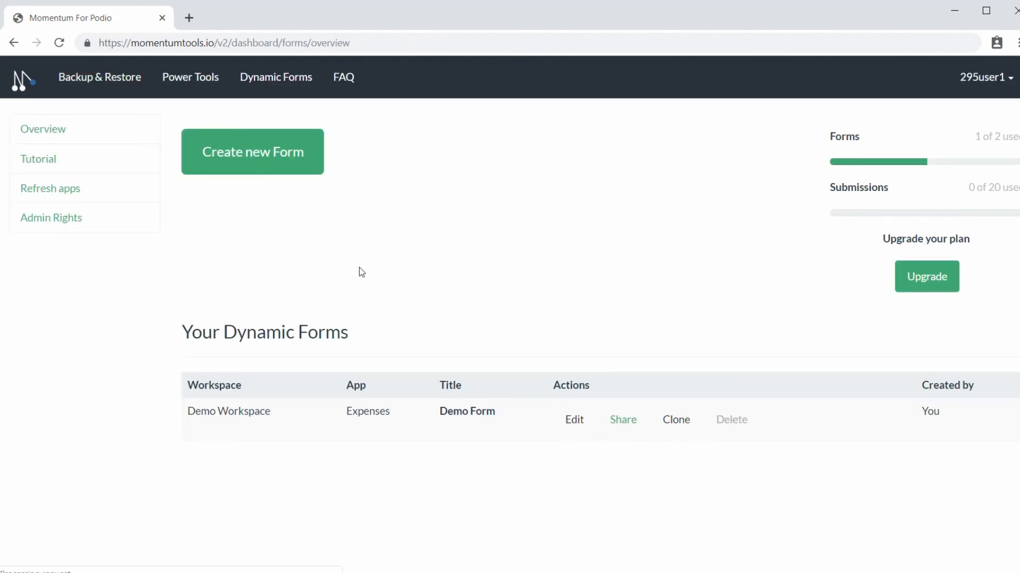
{"action": "left_click", "coordinate": [623, 420]}
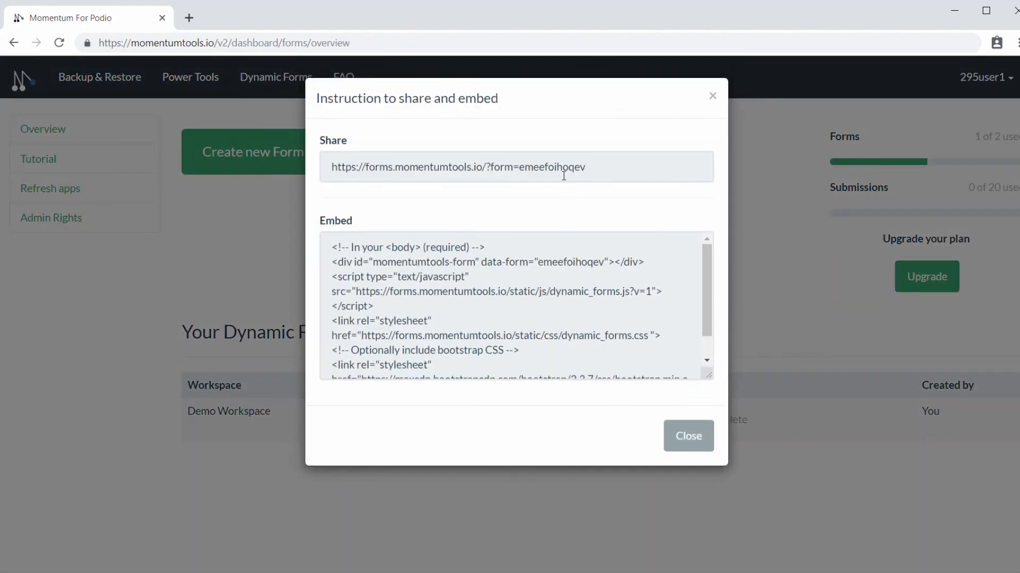
{"action": "triple_click", "coordinate": [605, 167]}
{"action": "key", "text": "ctrl+c"}
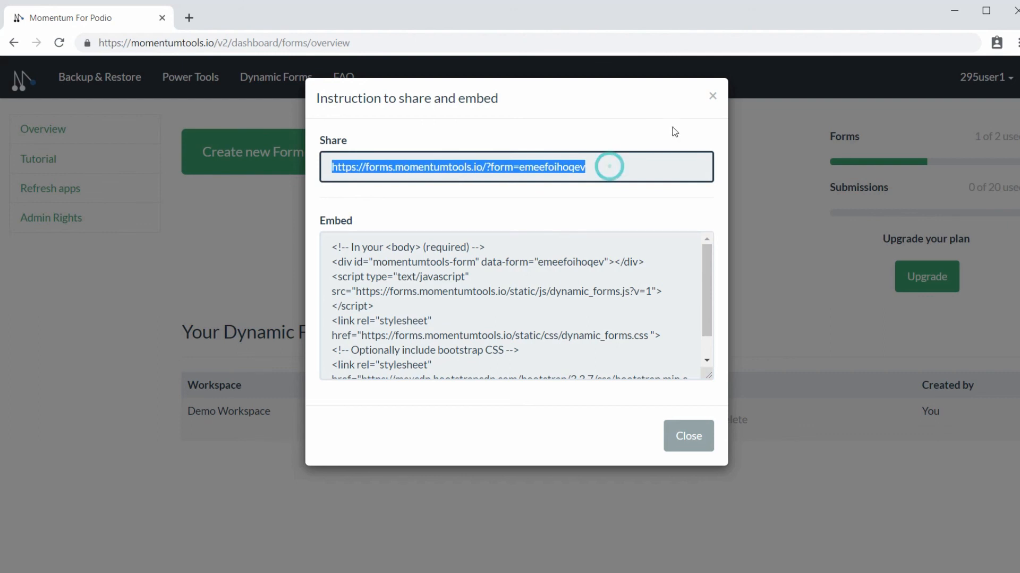
{"action": "left_click", "coordinate": [712, 96]}
{"action": "left_click", "coordinate": [570, 224]}
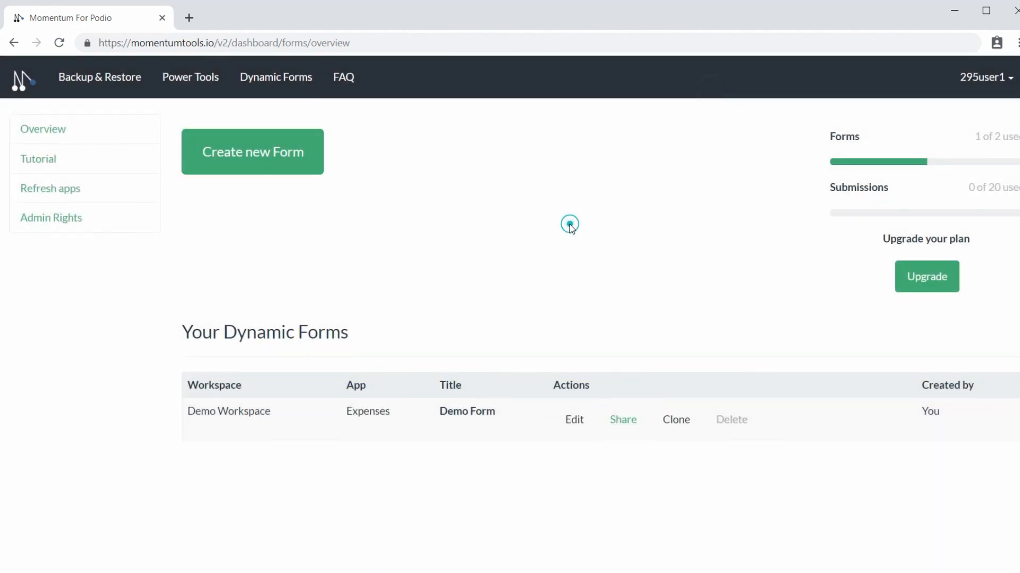
Open the copied form link in a new browser tab
{"action": "left_click", "coordinate": [189, 19]}
{"action": "key", "text": "ctrl+v"}
{"action": "key", "text": "Return"}
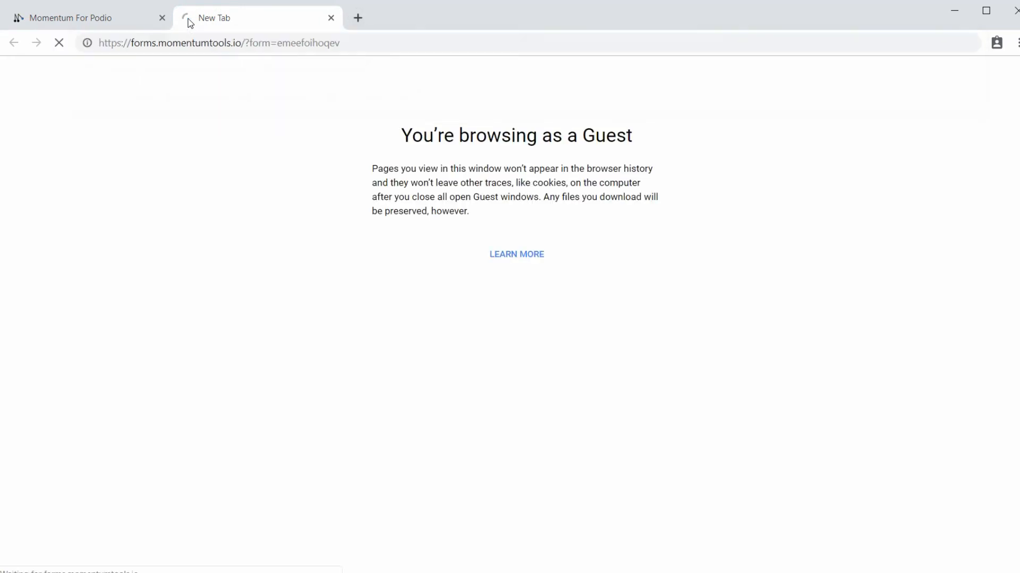